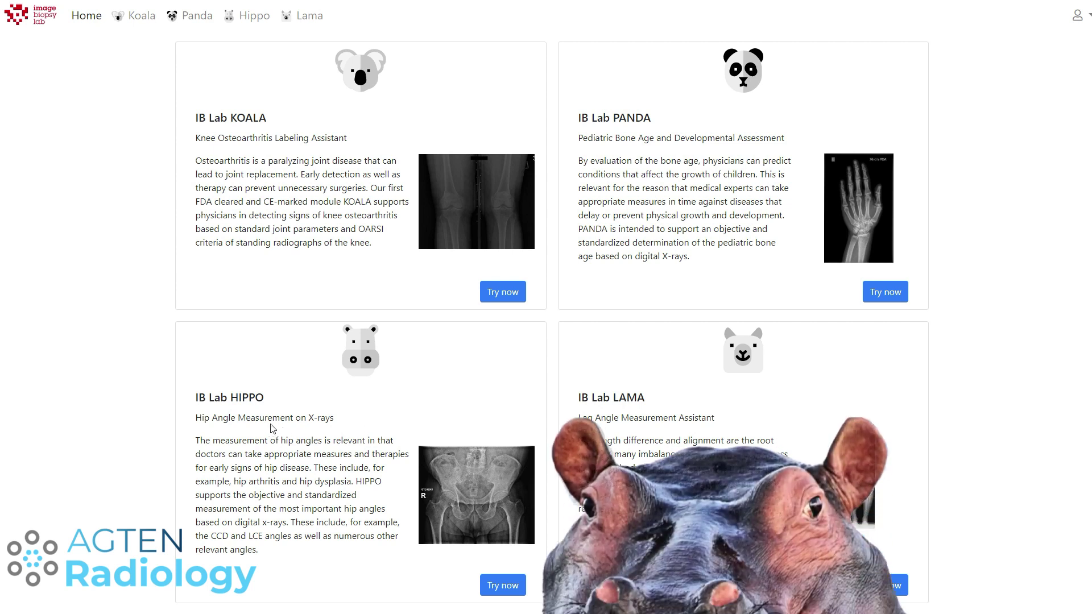
Step: Open the HIPPO hip angle module and view the first and third result captures of the example pelvis X-ray
left_click(495, 591)
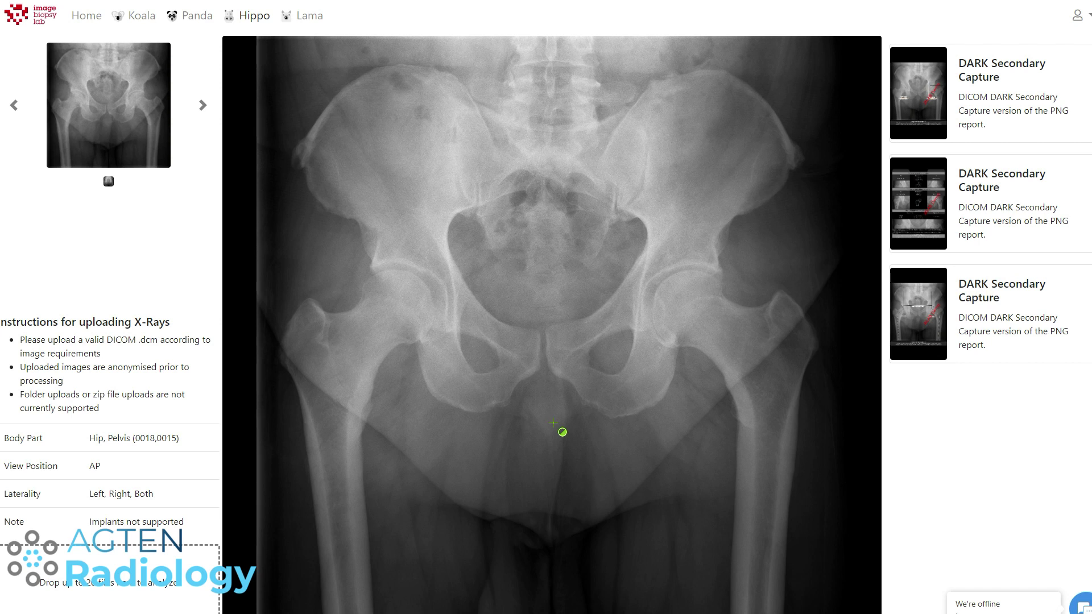
left_click(921, 106)
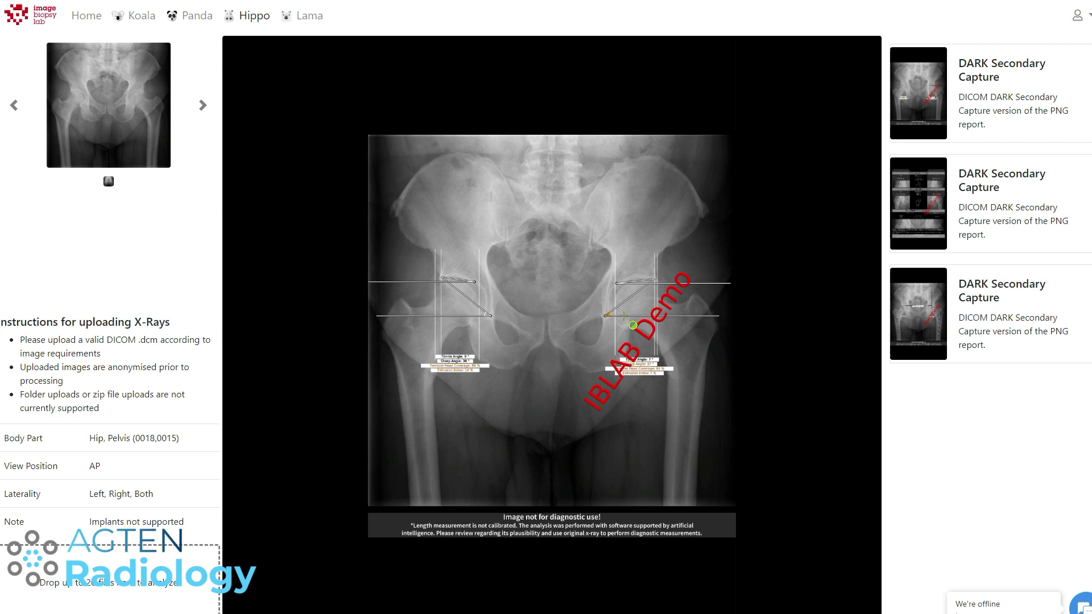
scroll(633, 325, "up", 3)
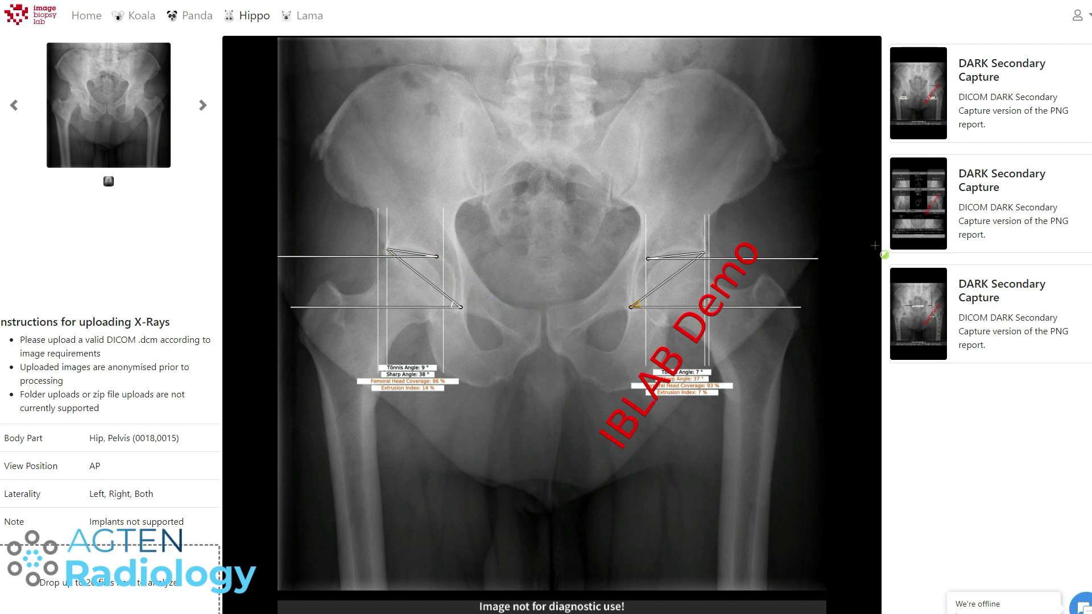
left_click(904, 322)
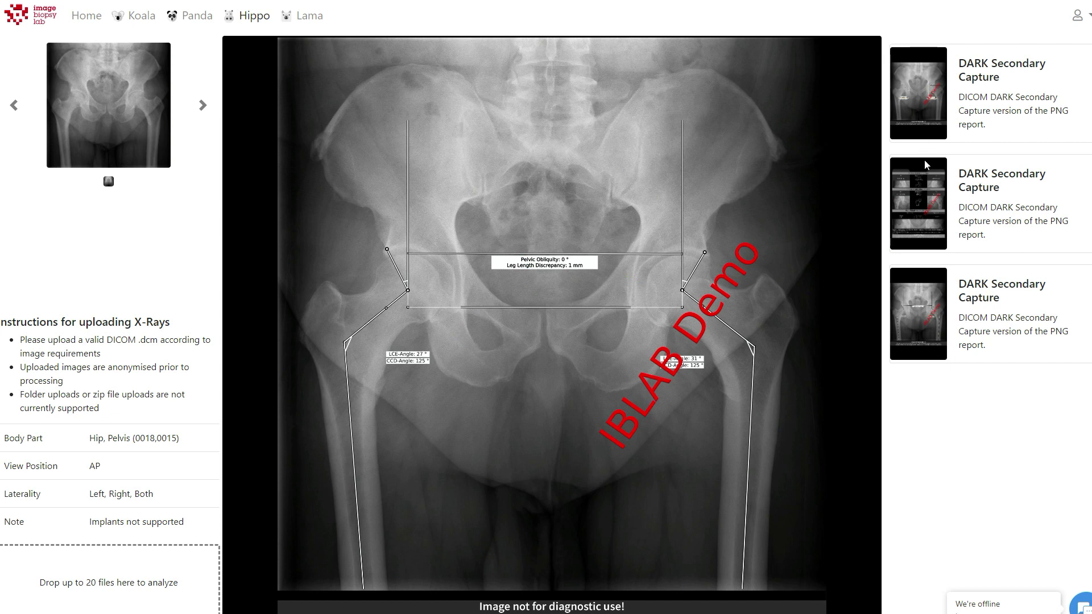
left_click(919, 105)
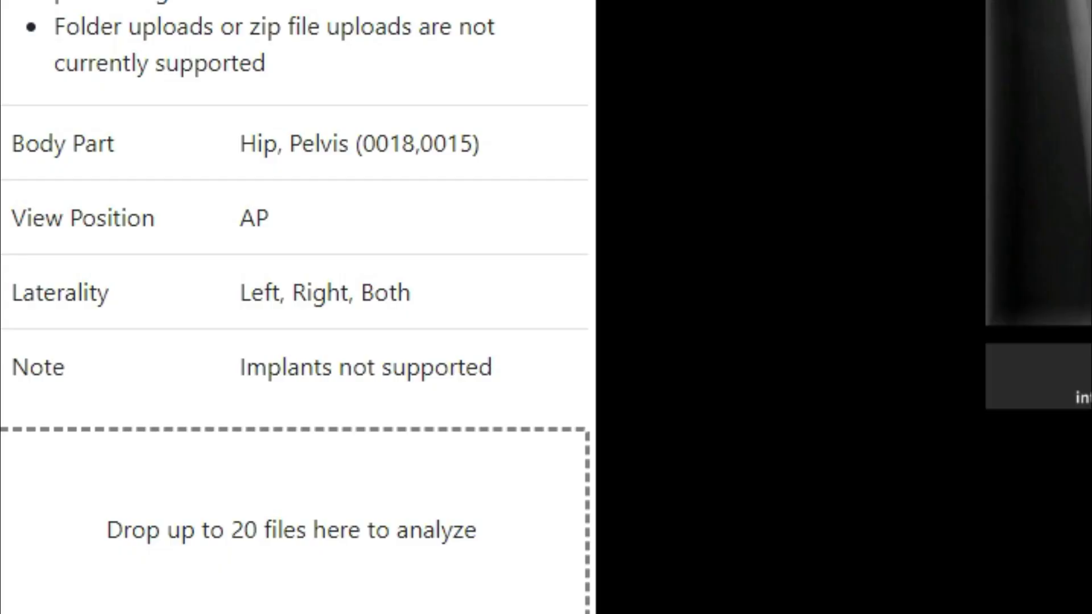
Step: Upload a pelvis X-ray for HIPPO analysis and start the stopwatch to time it
left_click_drag(728, 273, 253, 529)
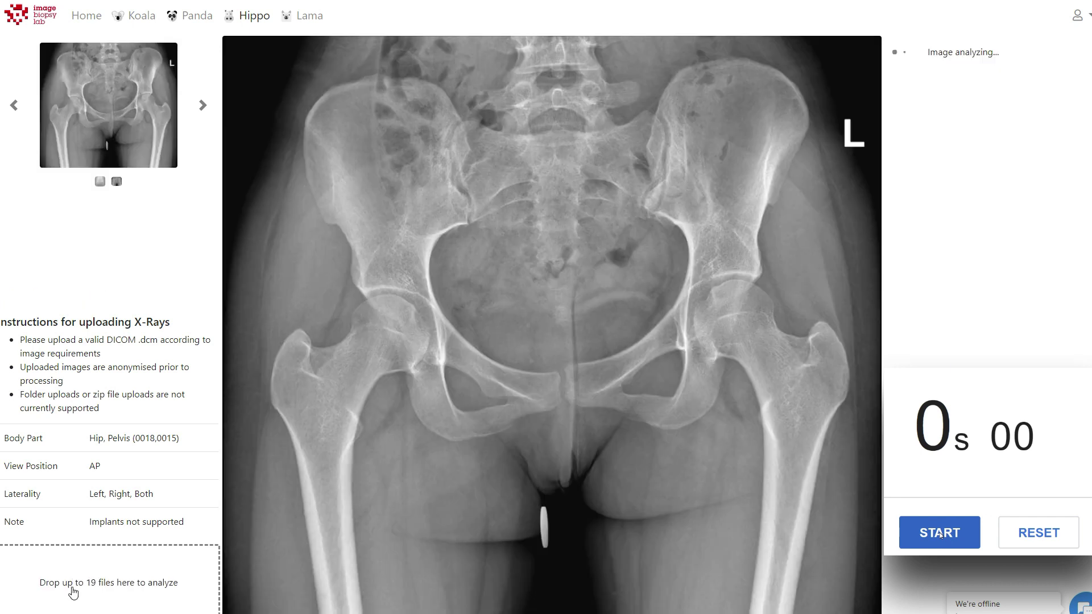
left_click(940, 532)
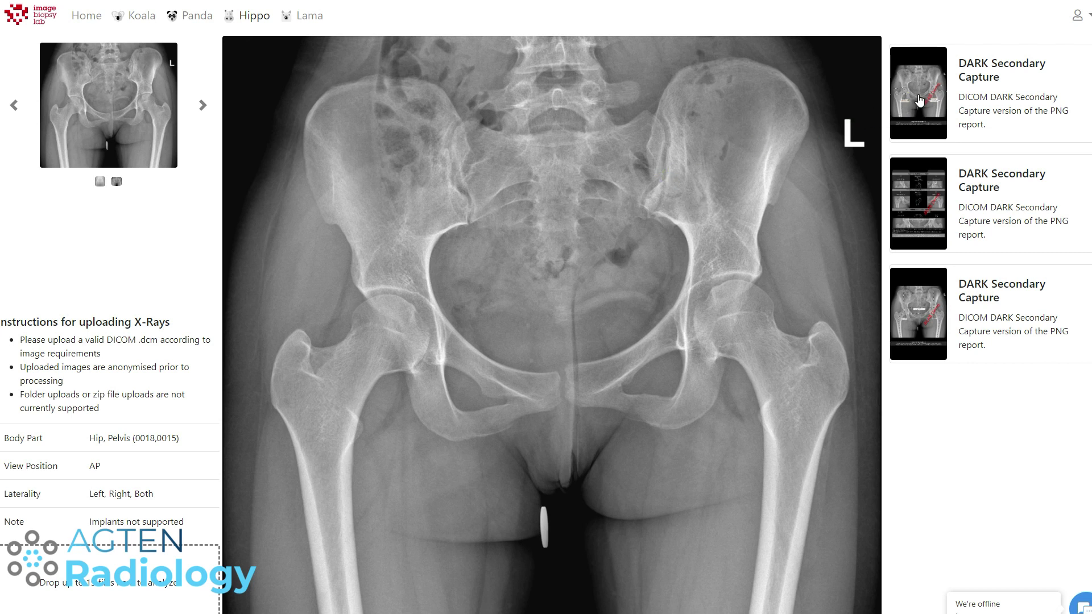
Step: Examine the Tönnis and Sharp angle overlay in the first result capture of the uploaded X-ray
left_click(919, 101)
scroll(509, 276, "up", 3)
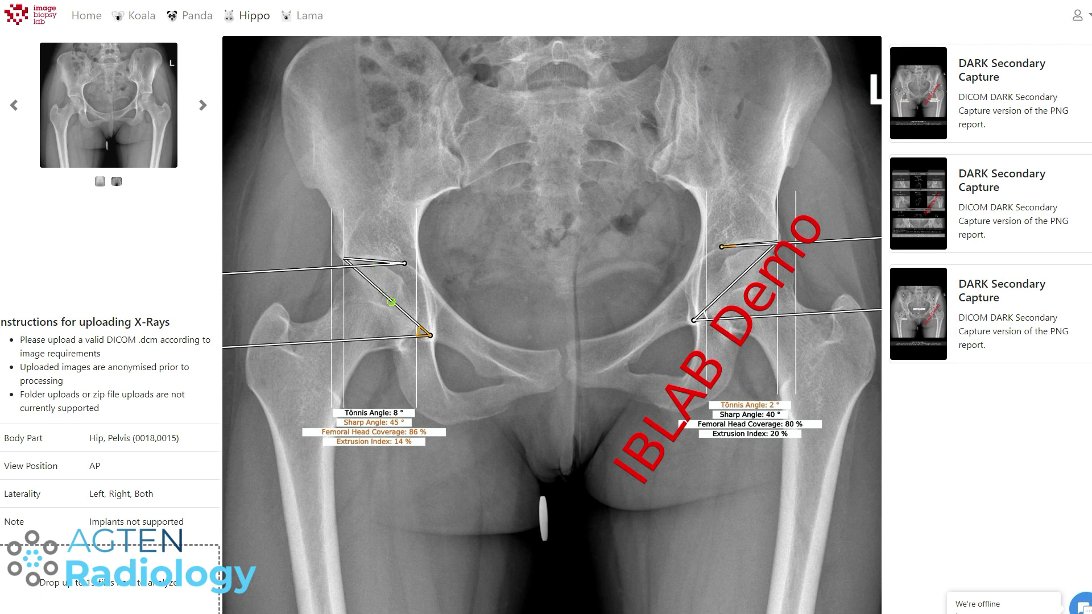
scroll(550, 331, "down", 1)
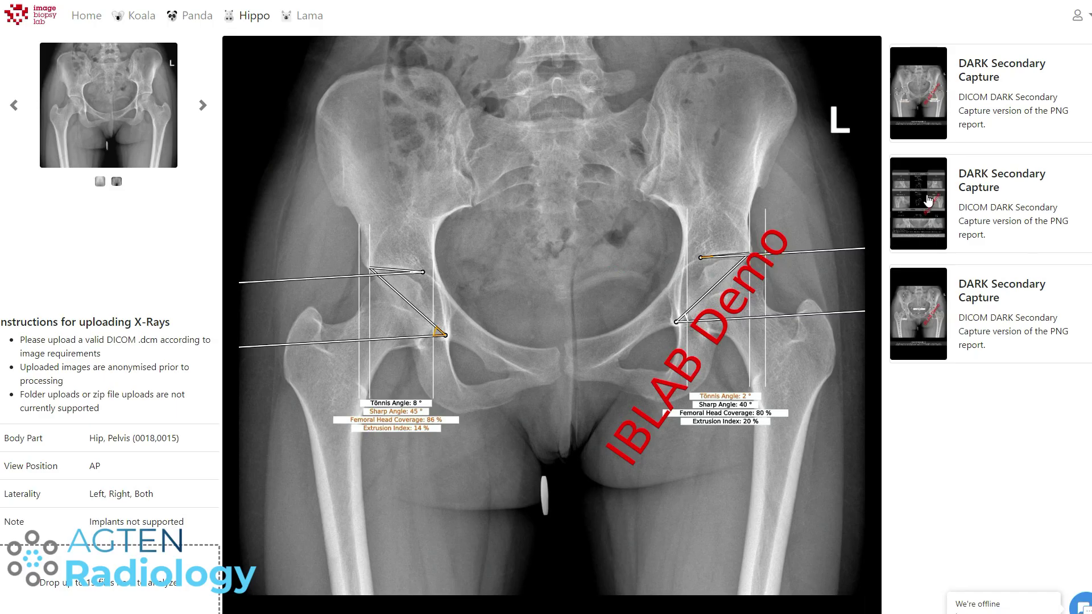
Step: Review the report capture covering LCE angle, CCD angle, pelvic obliquity and leg length discrepancy
left_click(971, 204)
scroll(477, 297, "up", 2)
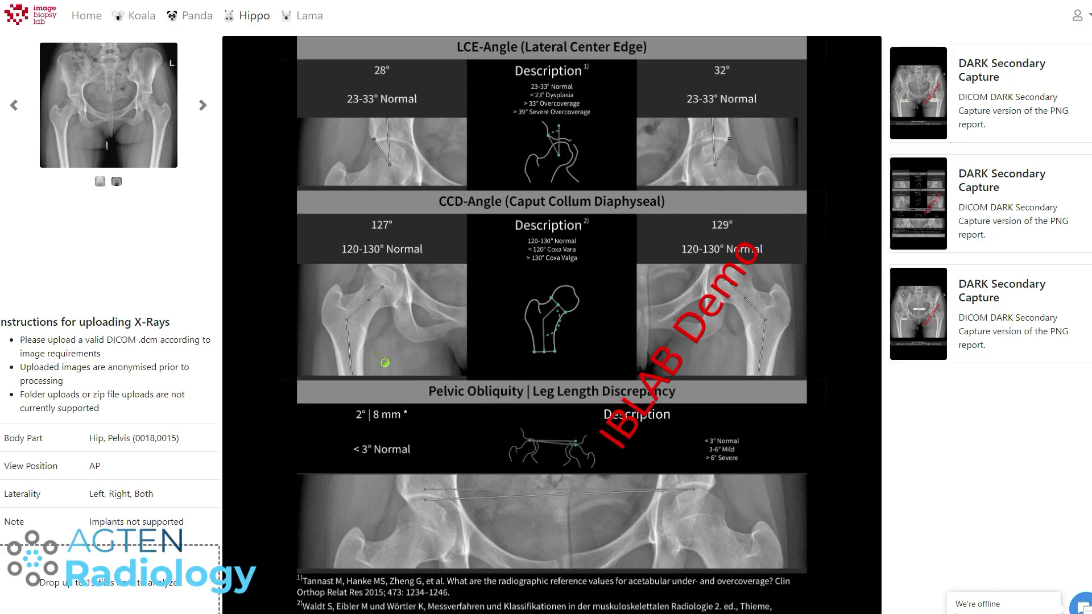
scroll(393, 367, "down", 1)
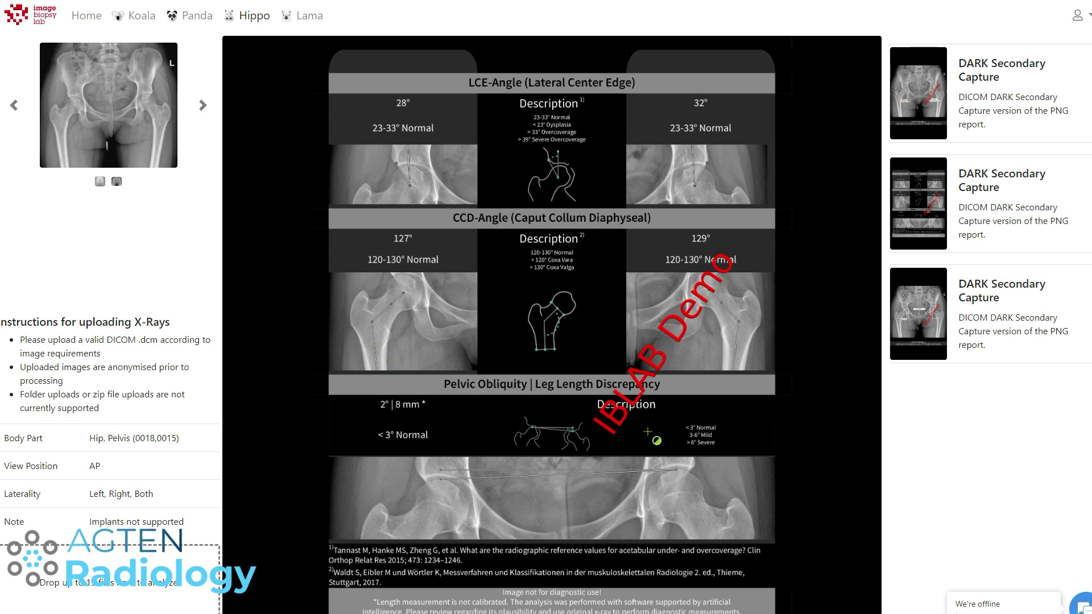
Step: View the third result capture and inspect the Tönnis and Sharp angle overlay on both hips up close
left_click(900, 323)
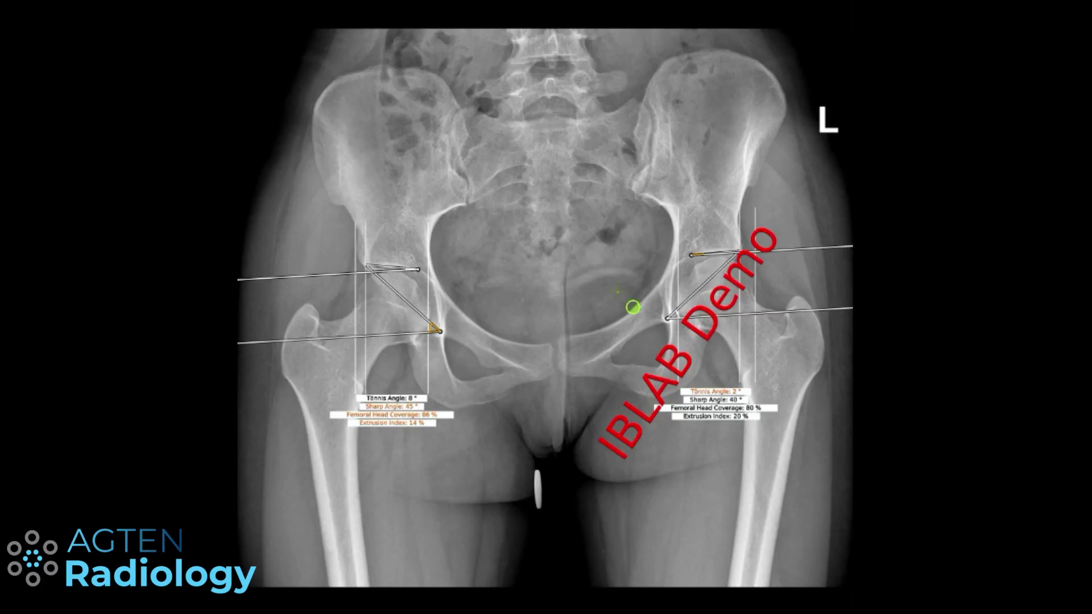
scroll(592, 297, "up", 5)
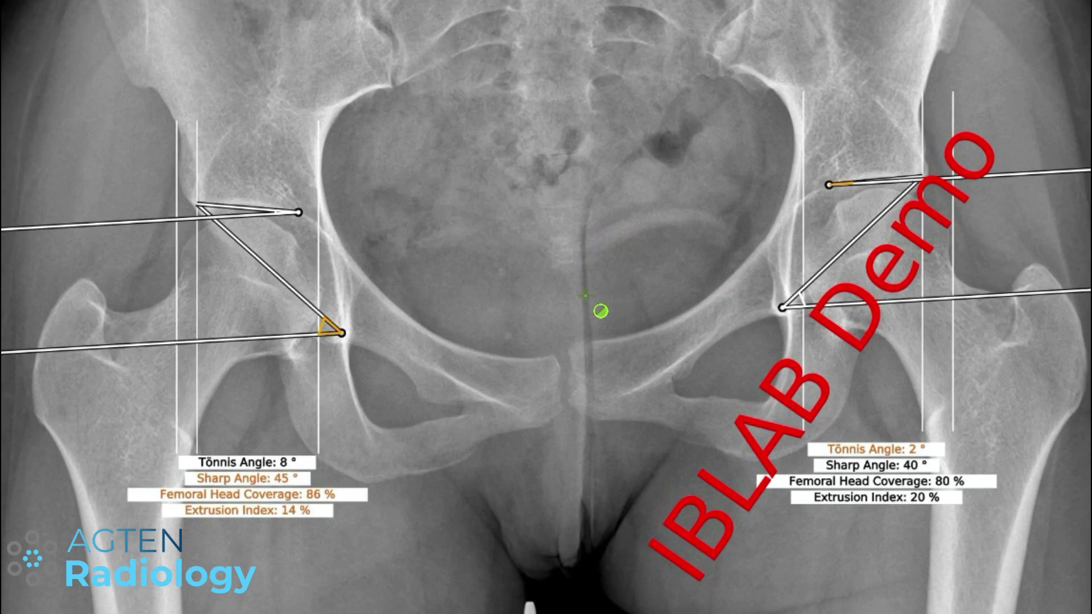
scroll(626, 353, "down", 1)
scroll(629, 366, "up", 1)
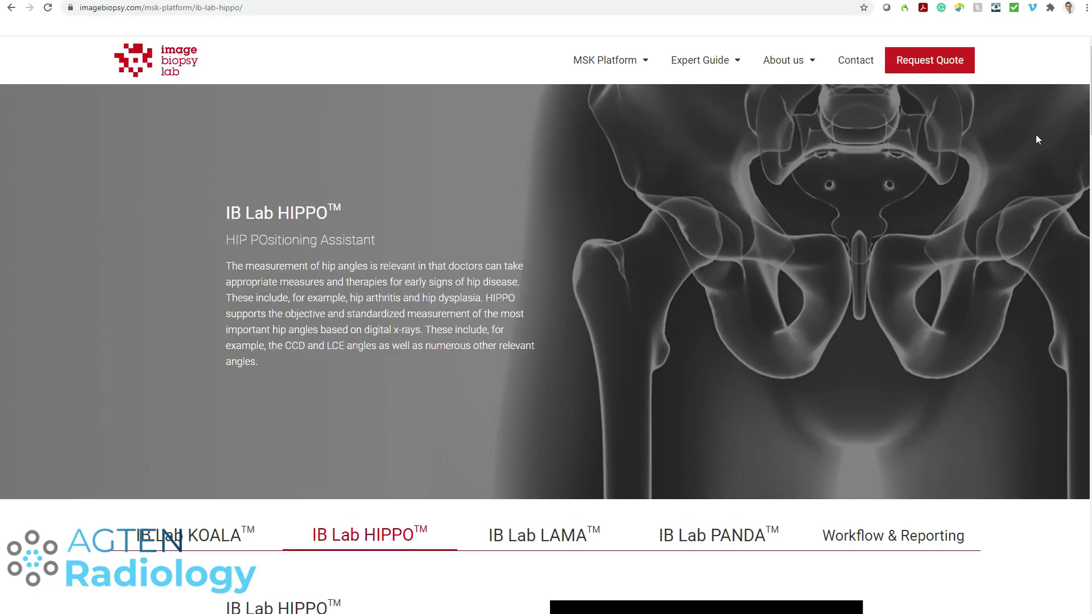
Step: On the IB Lab HIPPO product page, find Training & Validation and highlight "4,000 individual pelvis and hip radiographs"
scroll(1035, 134, "down", 10)
scroll(546, 363, "down", 12)
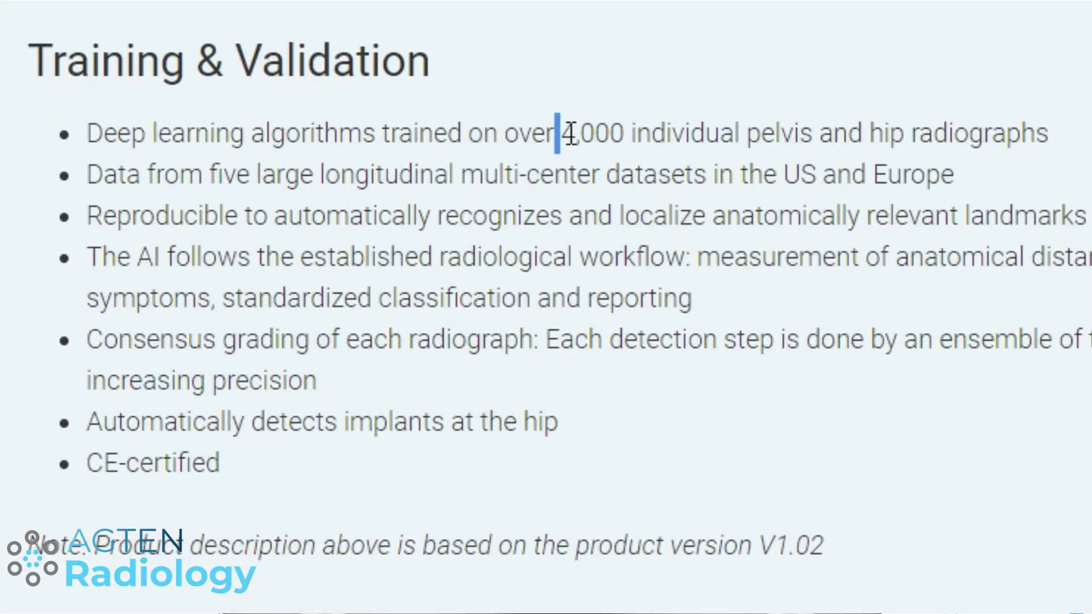
left_click_drag(431, 314, 616, 314)
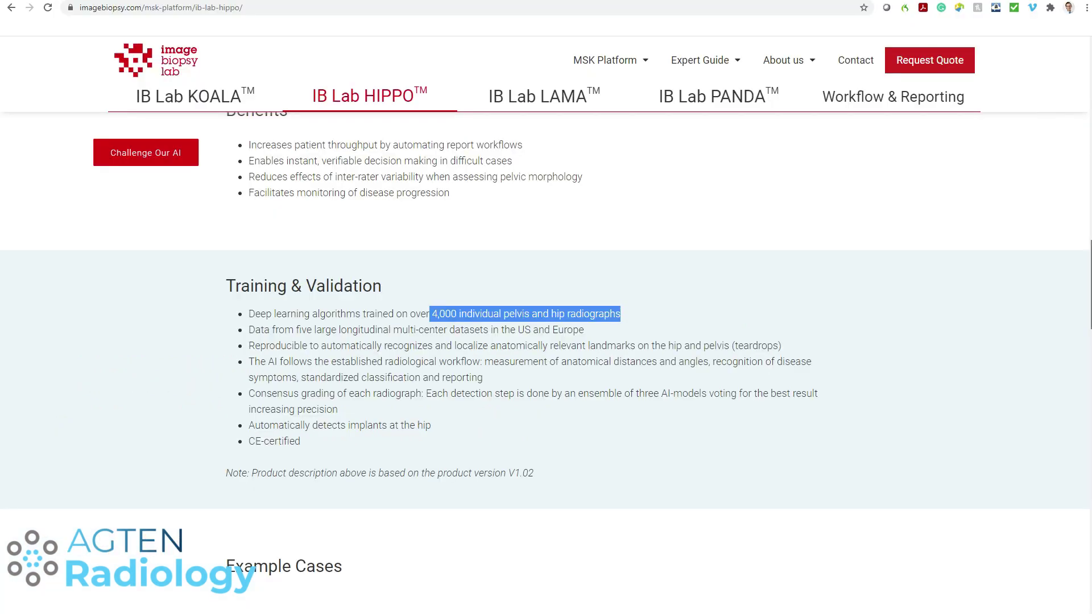
left_click(974, 310)
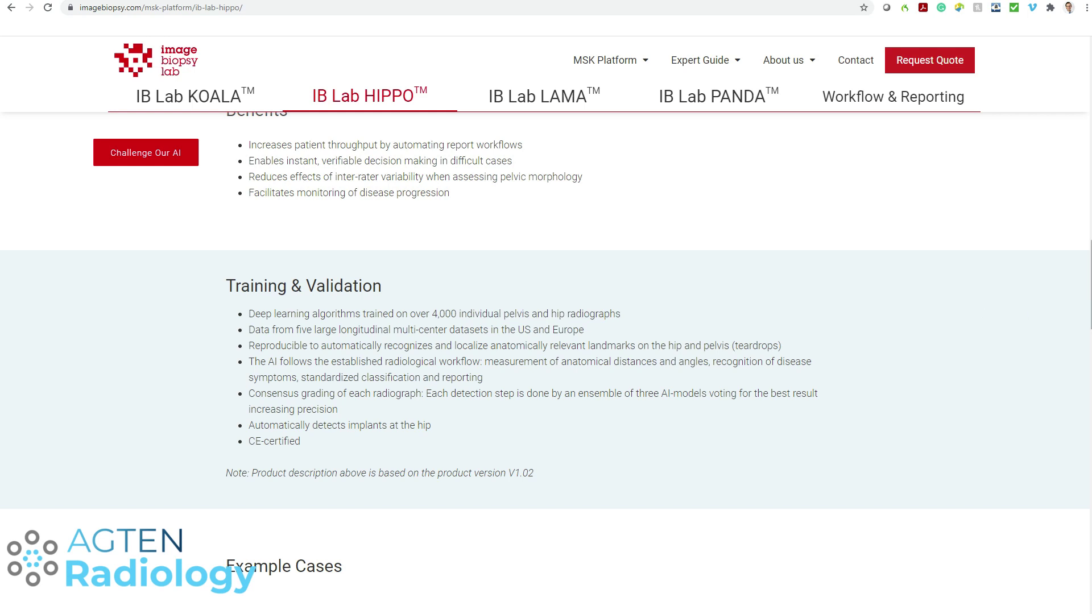
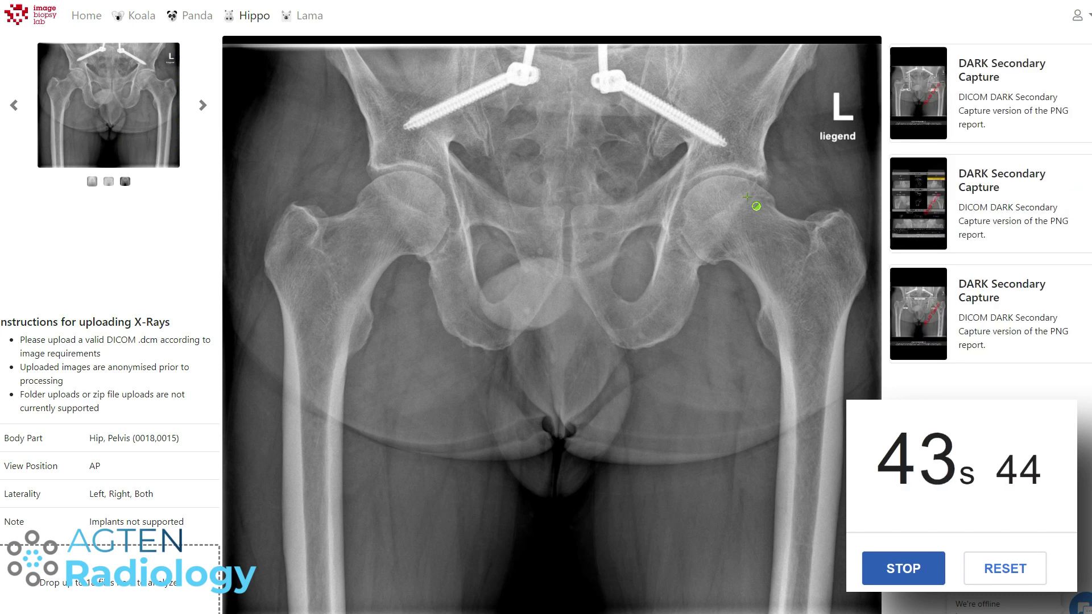
Step: Open the first result capture for the pelvis X-ray with two long pelvic screws
left_click(921, 91)
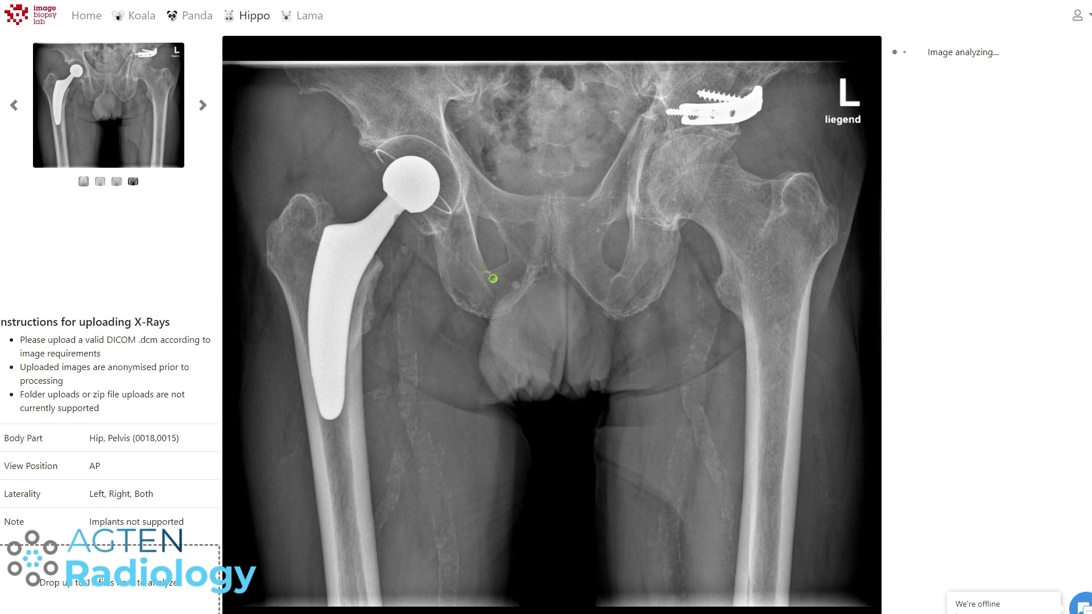
Step: Inspect the X-ray with the hip prosthesis and view its angle overlay and report captures
scroll(489, 277, "up", 1)
scroll(512, 257, "up", 1)
left_click_drag(521, 261, 527, 261)
scroll(531, 261, "down", 1)
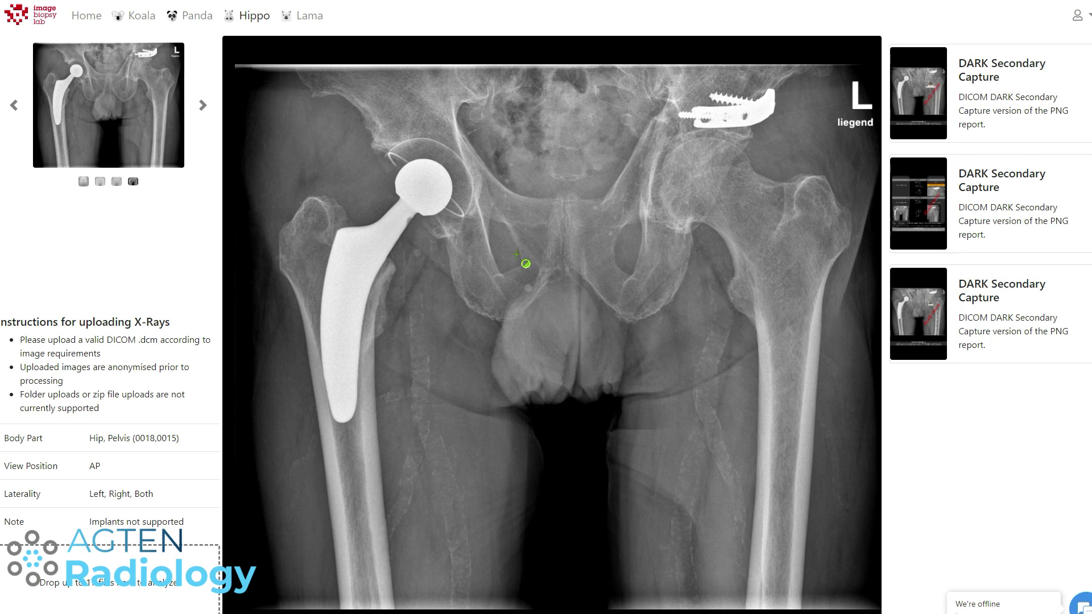
left_click(913, 94)
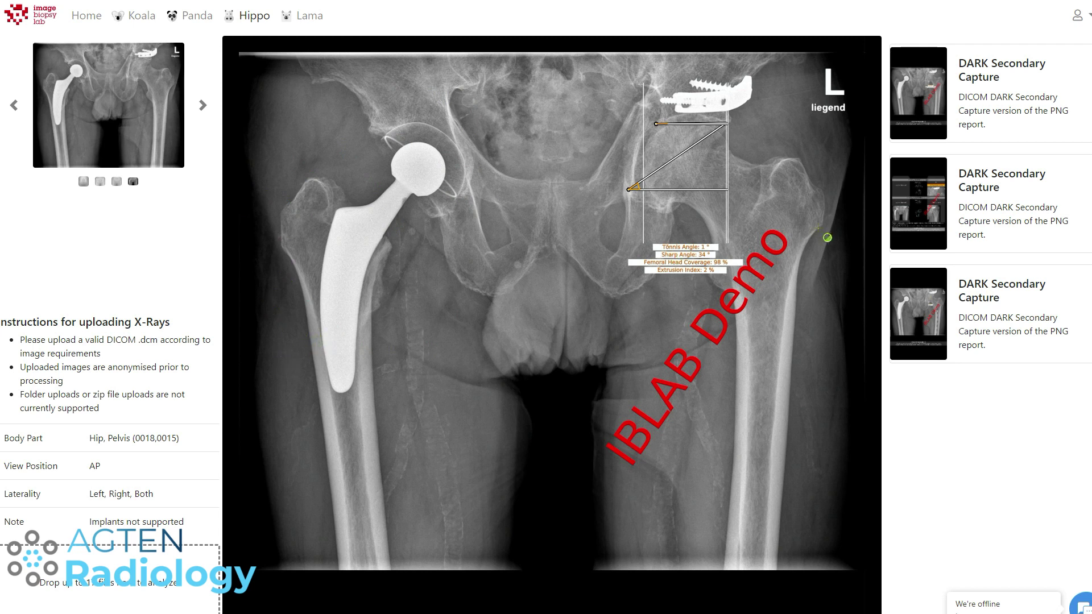
left_click(912, 207)
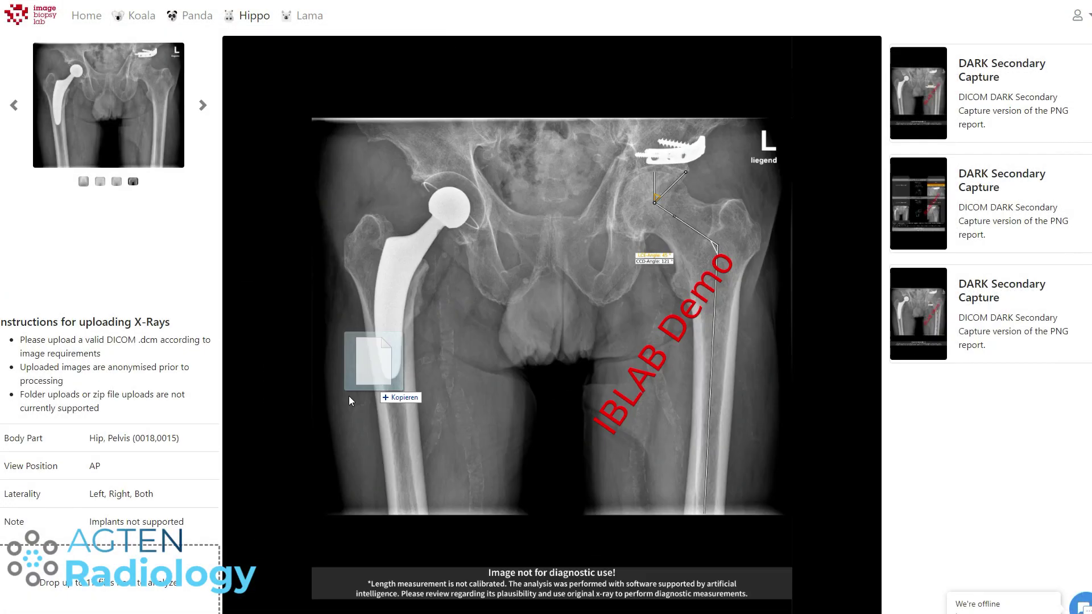
Step: Upload another pelvis X-ray for analysis and inspect the small metal markers within the pelvis up close
left_click_drag(349, 395, 137, 588)
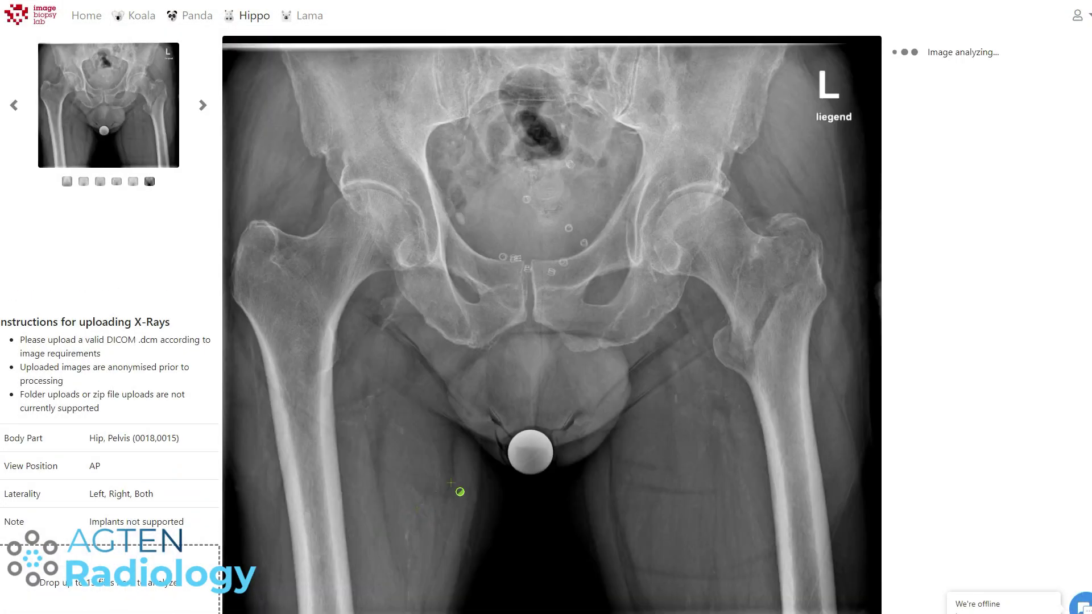
scroll(579, 258, "up", 1)
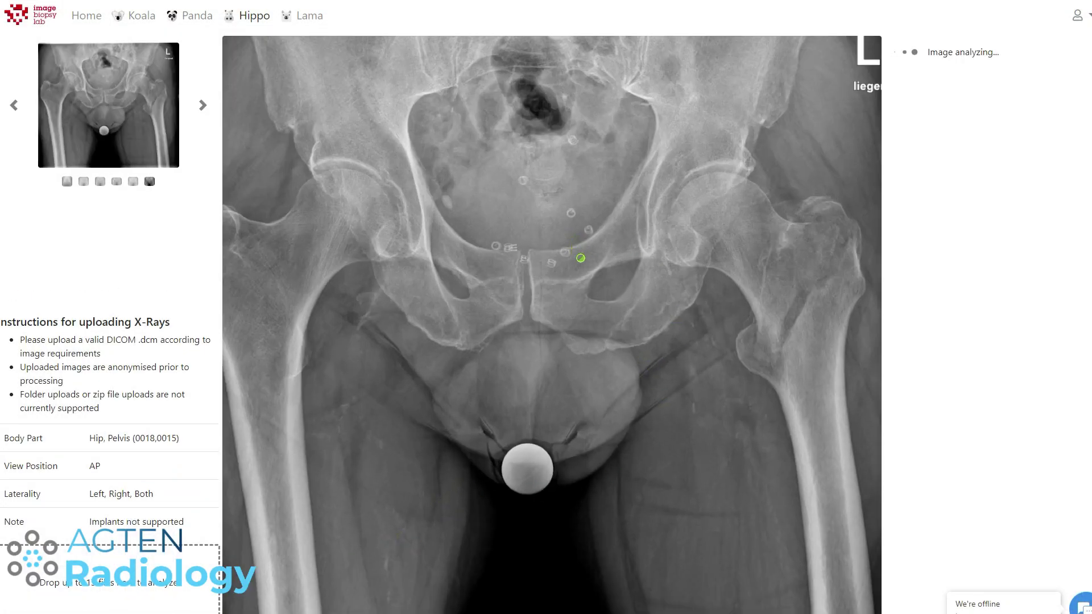
scroll(577, 249, "down", 1)
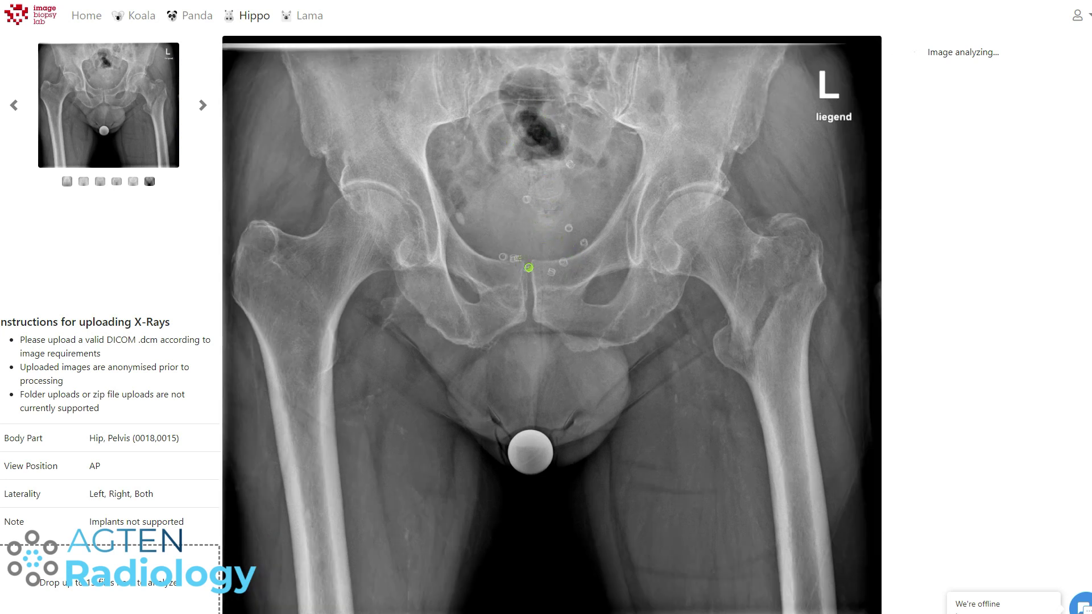
scroll(529, 267, "up", 2)
left_click_drag(602, 203, 650, 267)
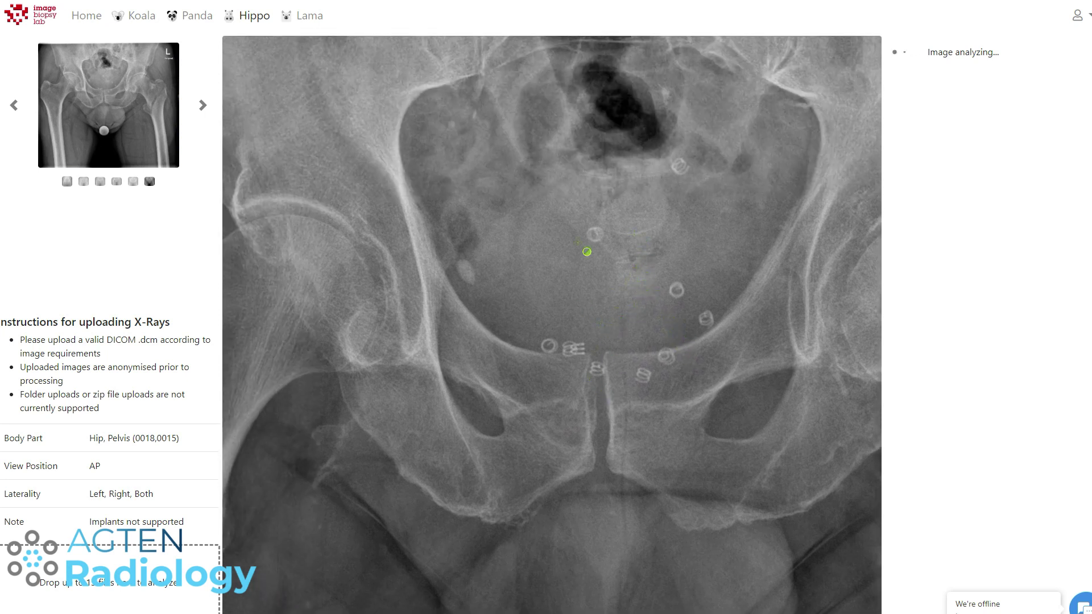
scroll(459, 204, "down", 4)
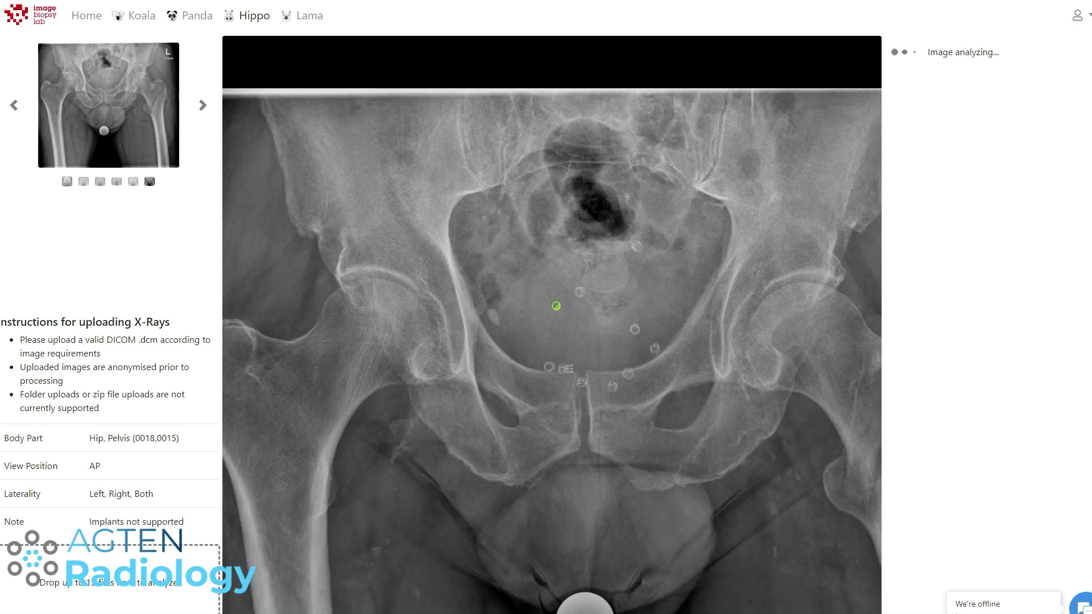
scroll(556, 305, "down", 3)
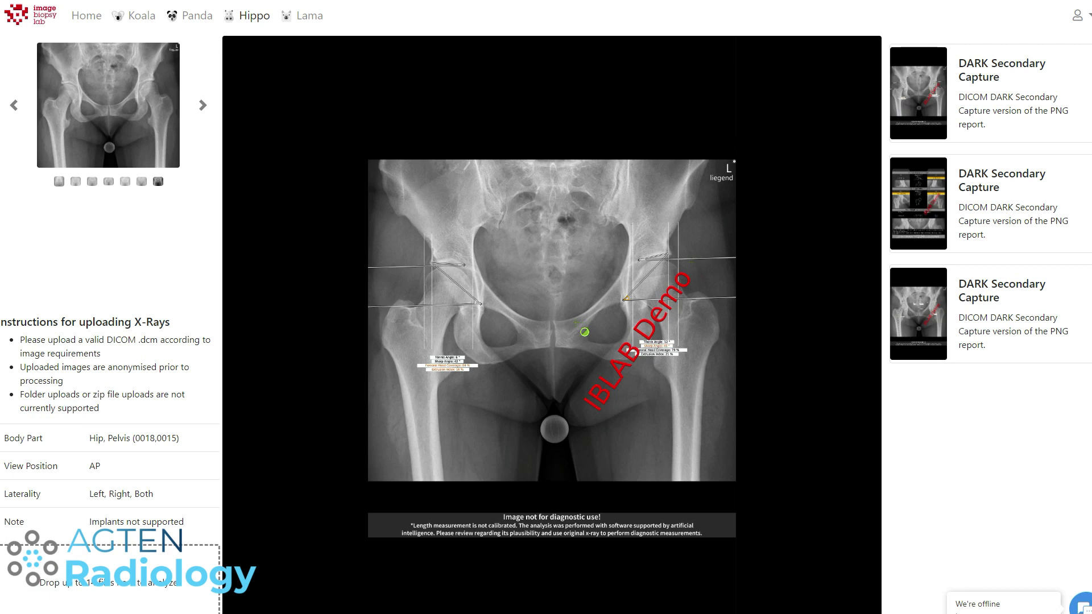
Step: Examine the Tönnis and Sharp angle overlay on the latest analyzed pelvis X-ray
scroll(584, 332, "up", 3)
scroll(529, 217, "down", 1)
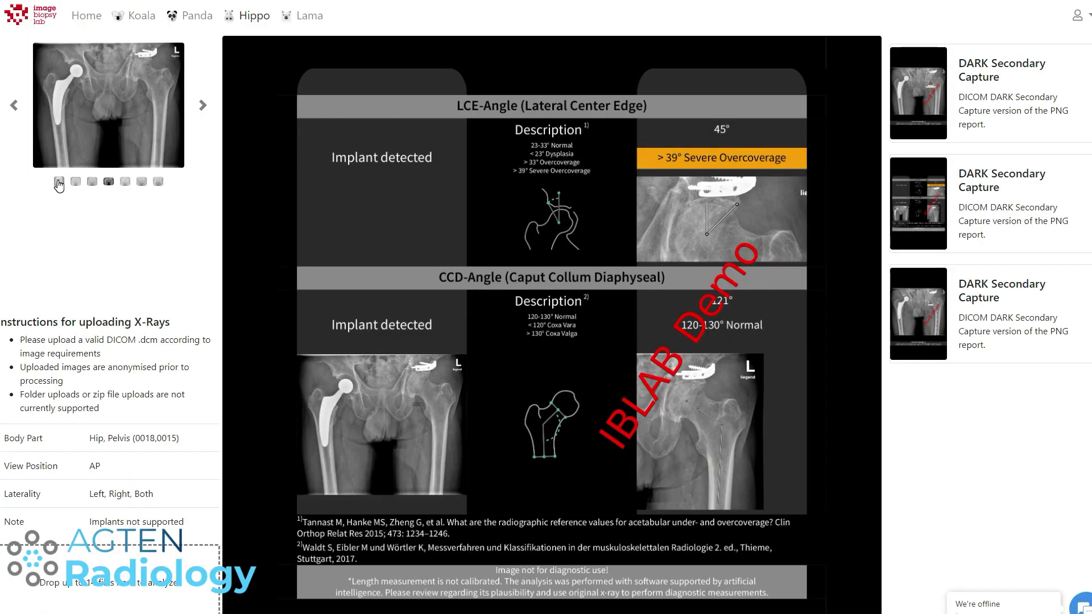
Step: Return to the second X-ray in the series and review its Tönnis and Sharp angle overlay and third result capture
left_click(59, 182)
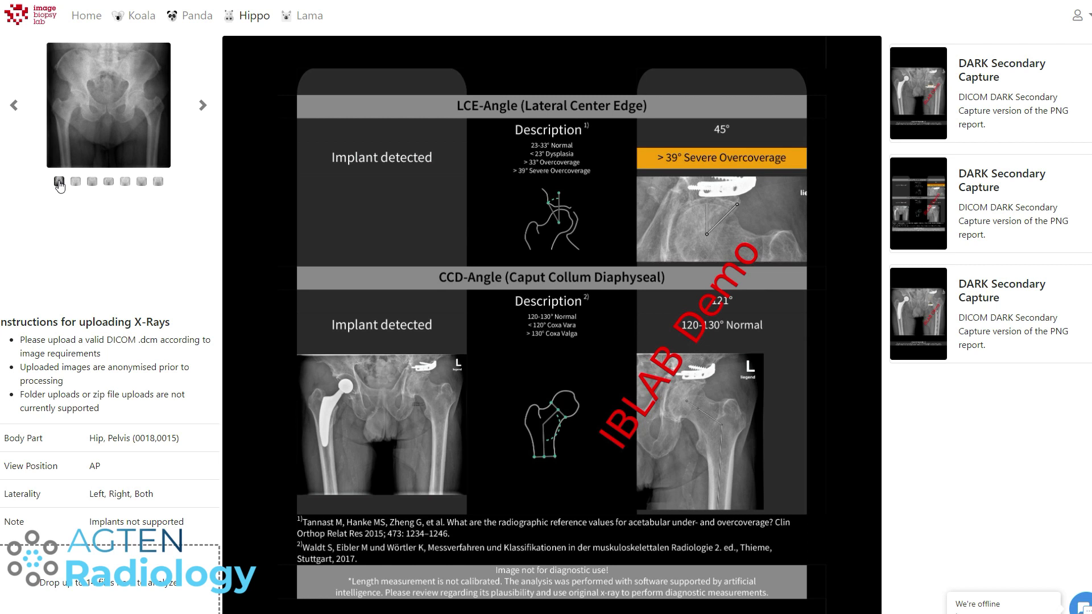
left_click(79, 183)
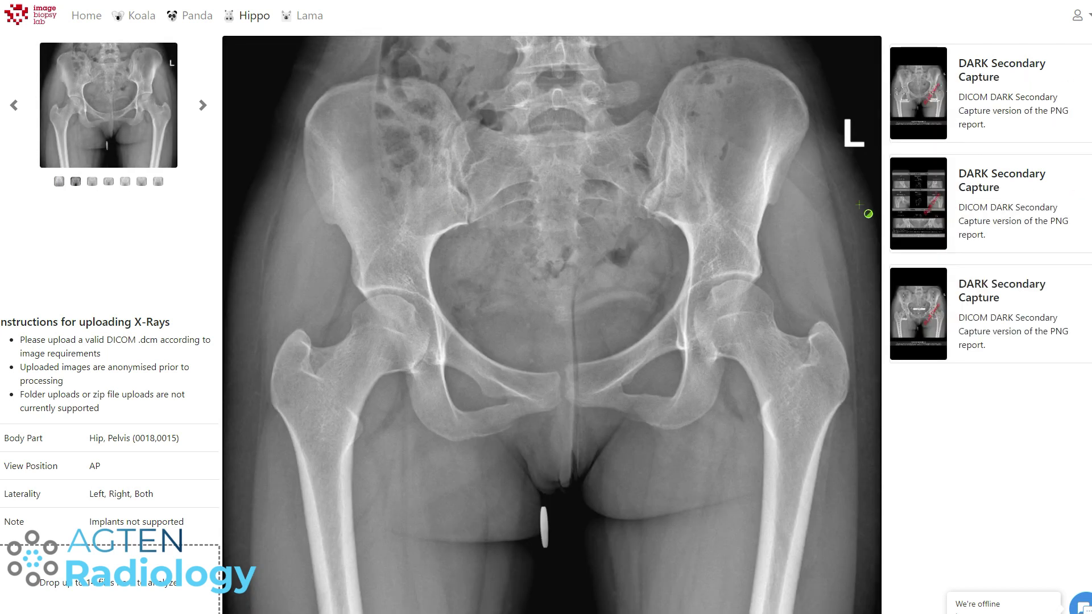
scroll(609, 289, "up", 5)
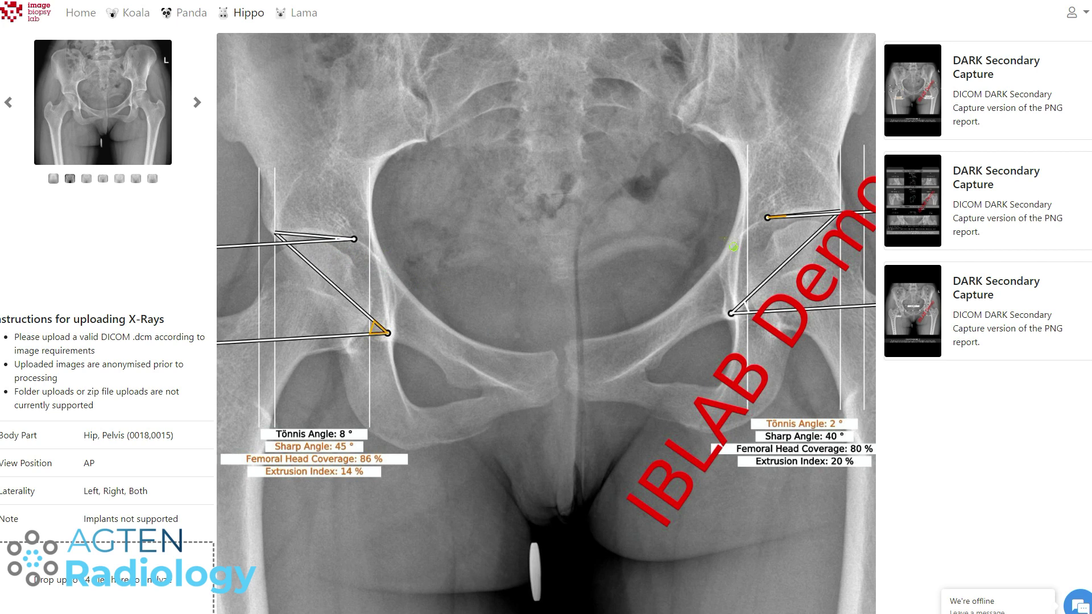
left_click(913, 307)
Step: Upload a pelvis X-ray with deformed hips for analysis and view its LIGHT Secondary Capture report
left_click_drag(338, 387, 67, 579)
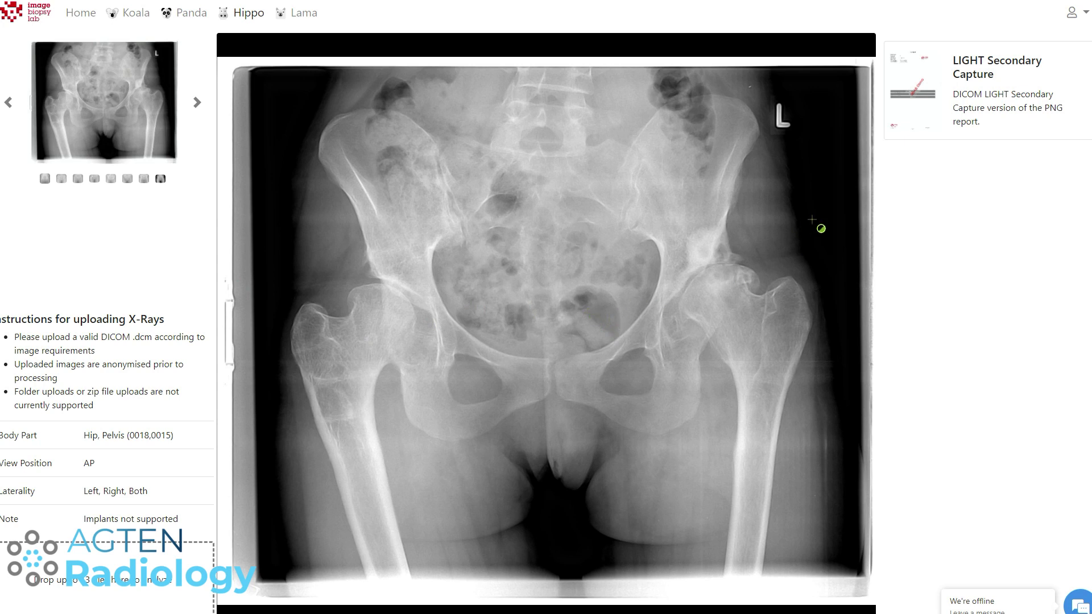
left_click(921, 95)
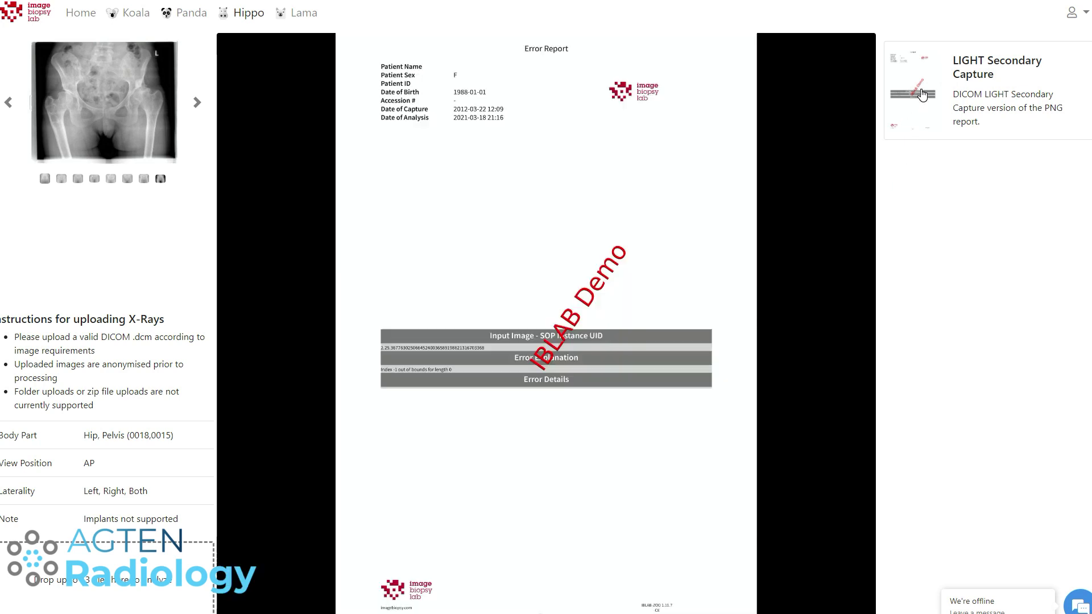
left_click(476, 395)
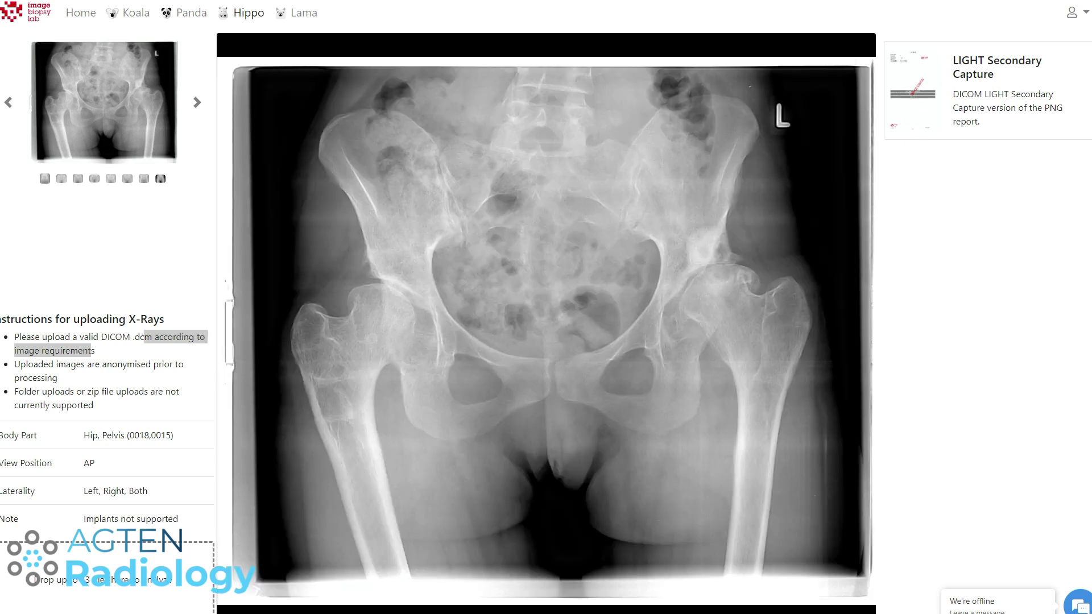
Step: Upload the pelvis X-ray with screws in one iliac bone and open its pelvic obliquity and leg length overlay
left_click_drag(426, 455, 119, 560)
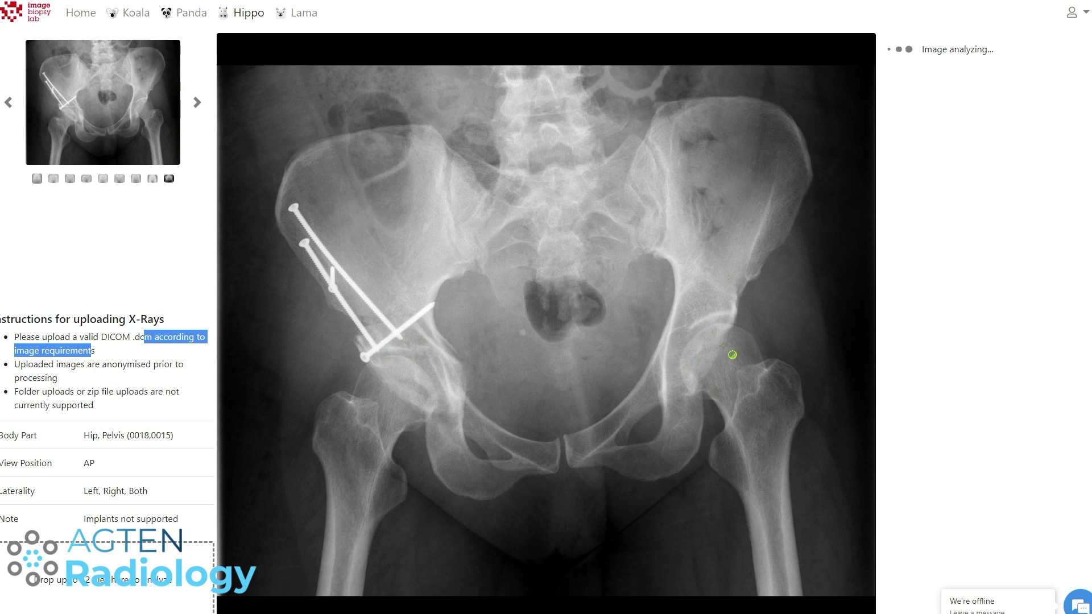
scroll(732, 355, "up", 1)
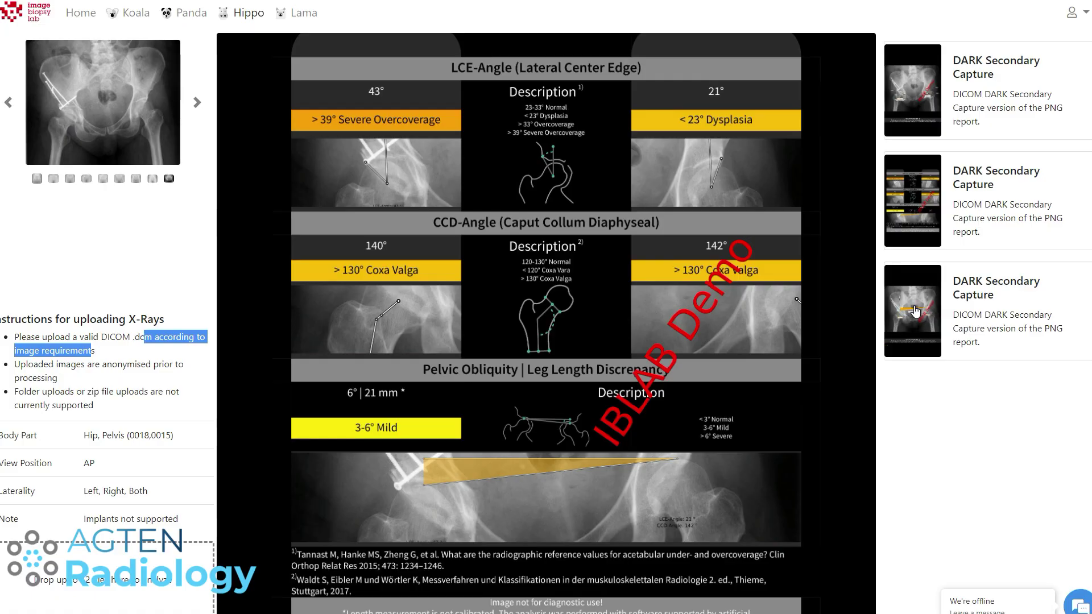
left_click(914, 311)
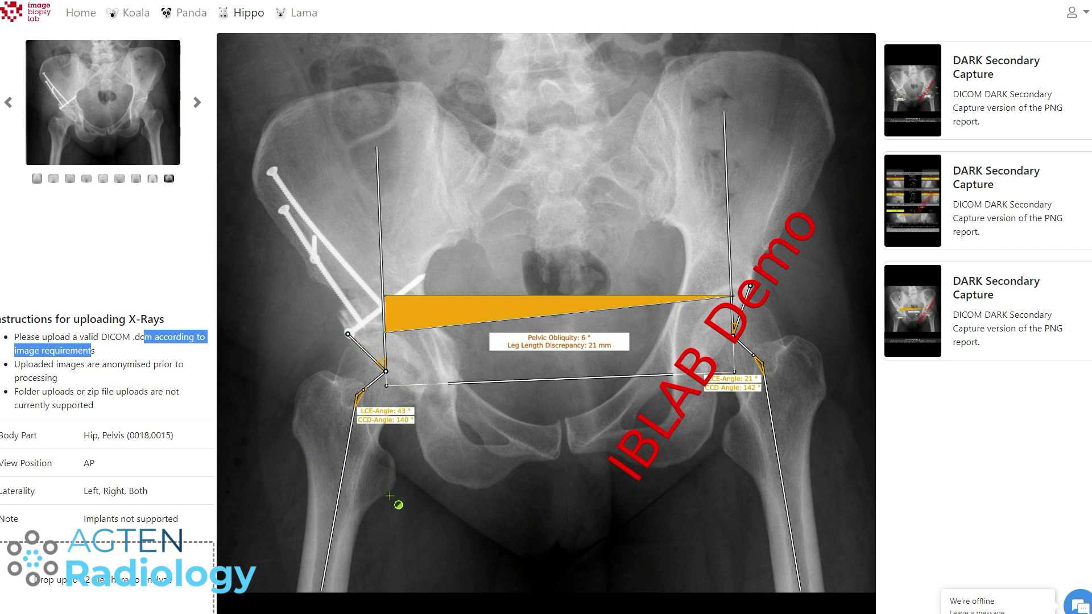
Step: Upload the pelvis X-ray with a gonad shield and examine its Tönnis and Sharp angle overlay
left_click_drag(0, 501, 70, 587)
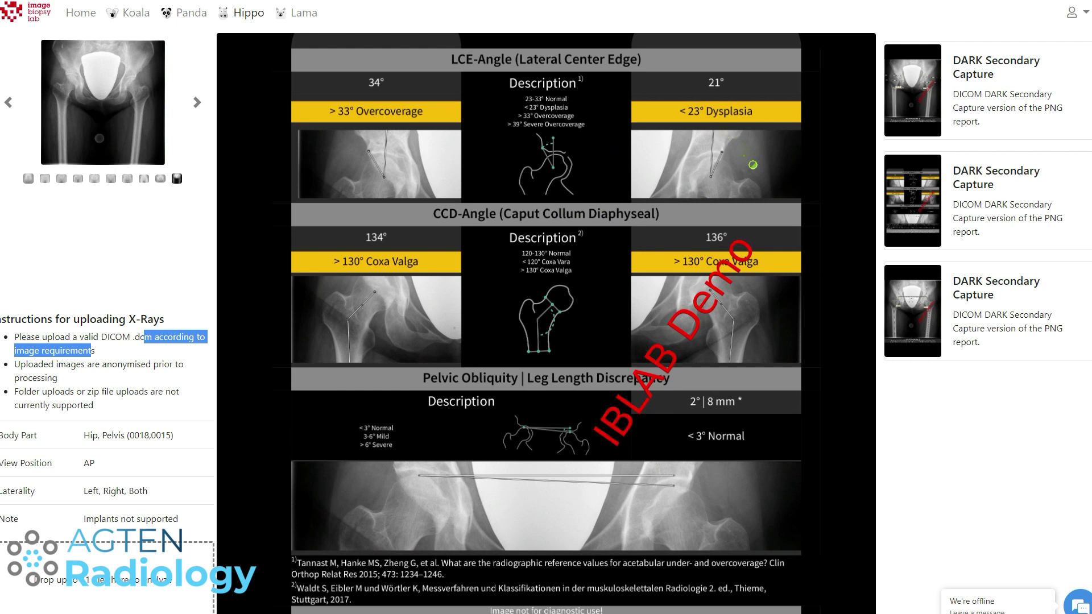
left_click(915, 103)
scroll(519, 317, "up", 3)
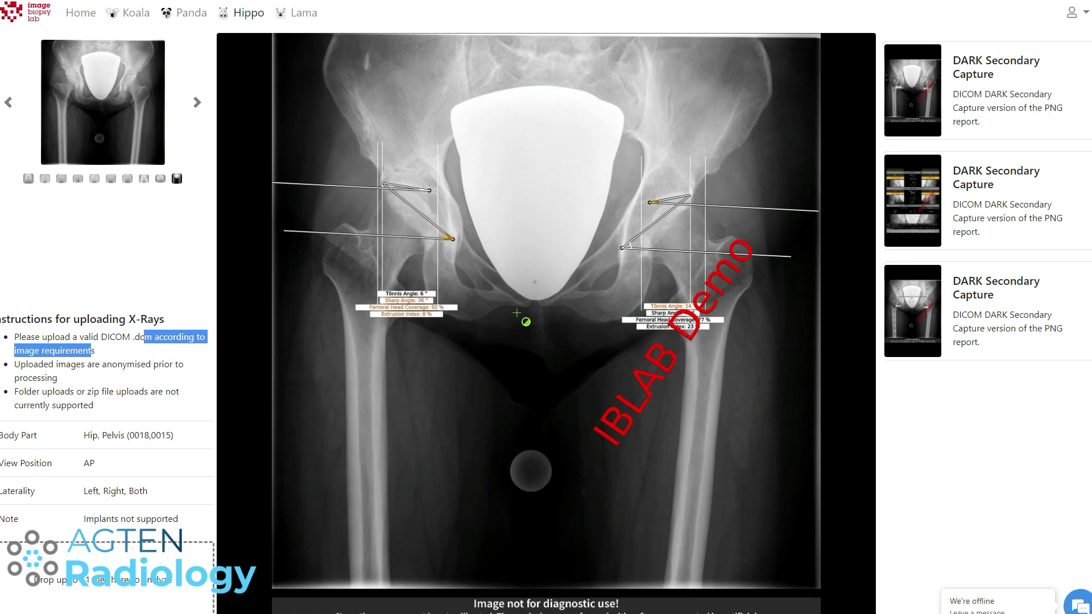